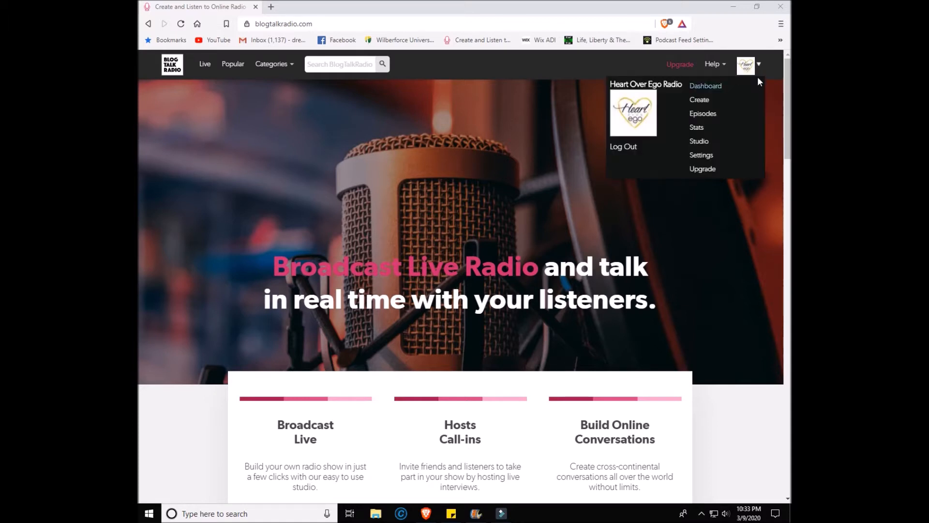
Step: Log out of the account and sign back in with the saved account e-mail and password, with the login remembered on this computer
mouse_move(752, 70)
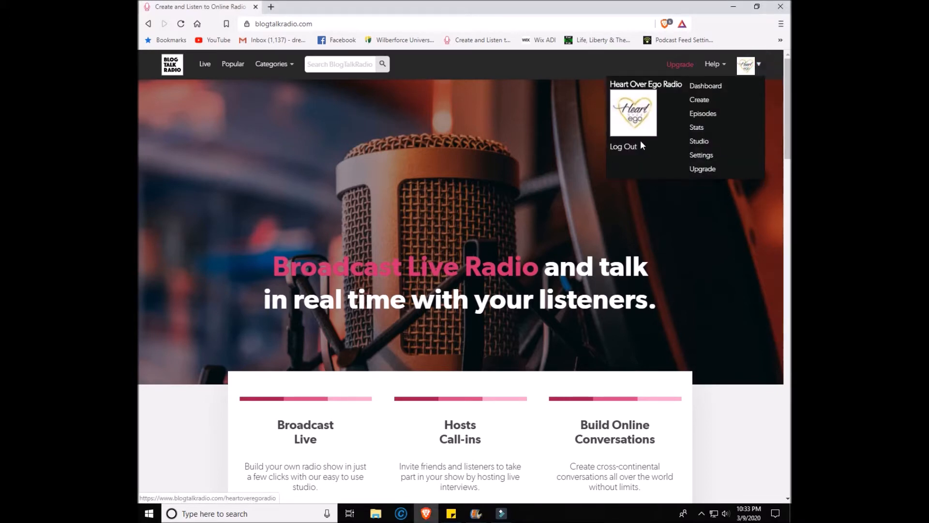
click(626, 148)
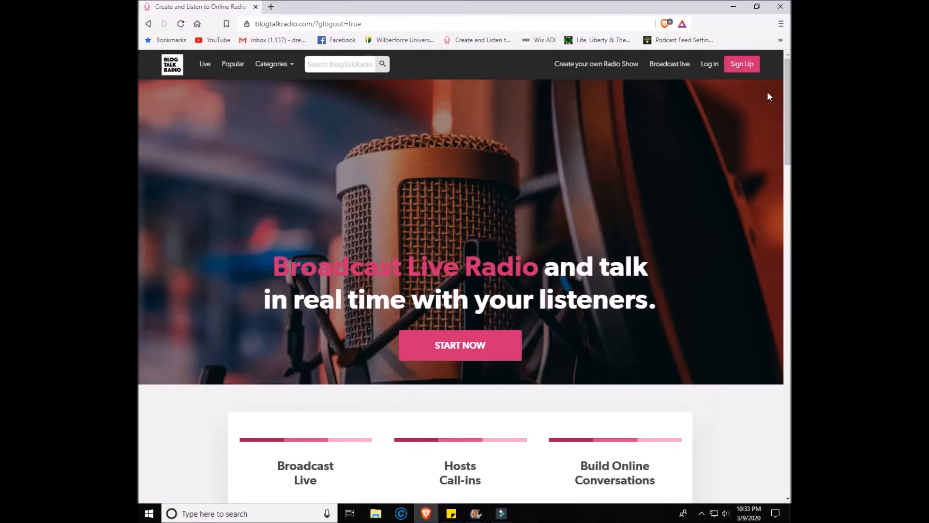
click(712, 65)
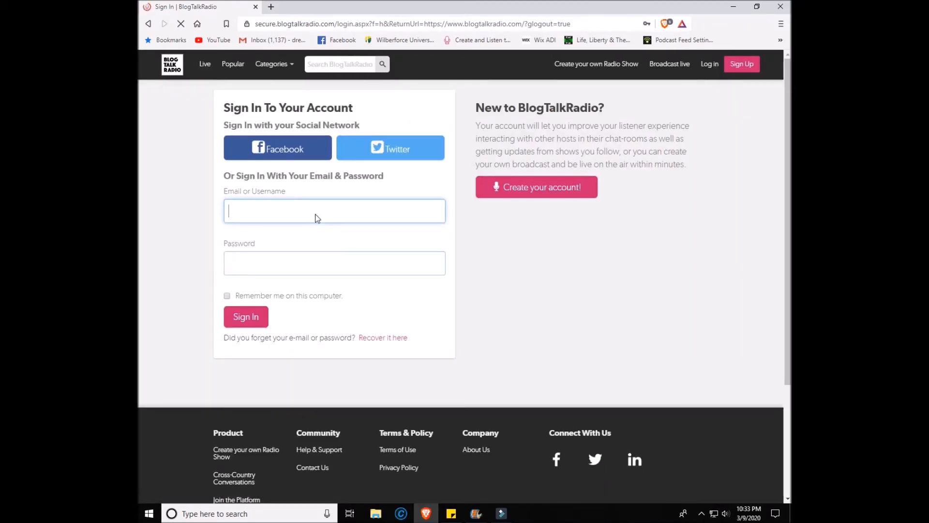
right_click(316, 216)
click(304, 211)
click(300, 240)
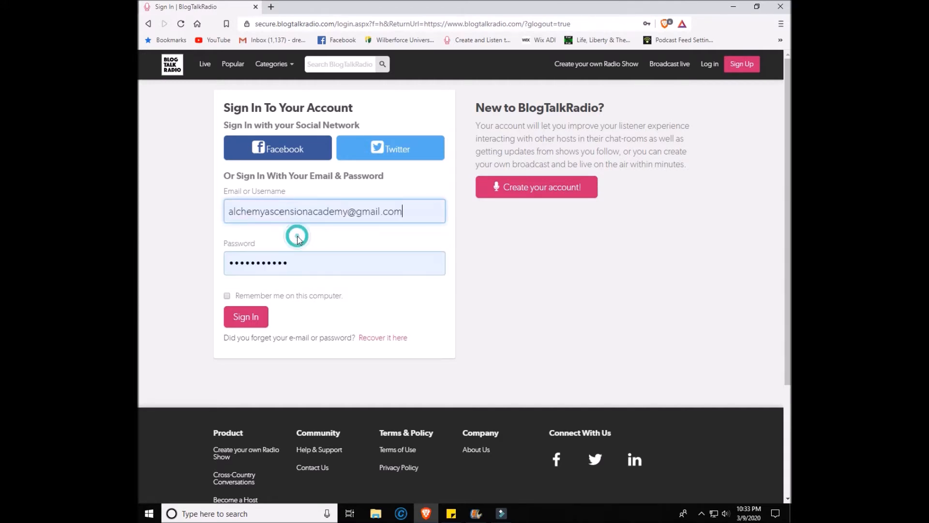
click(227, 297)
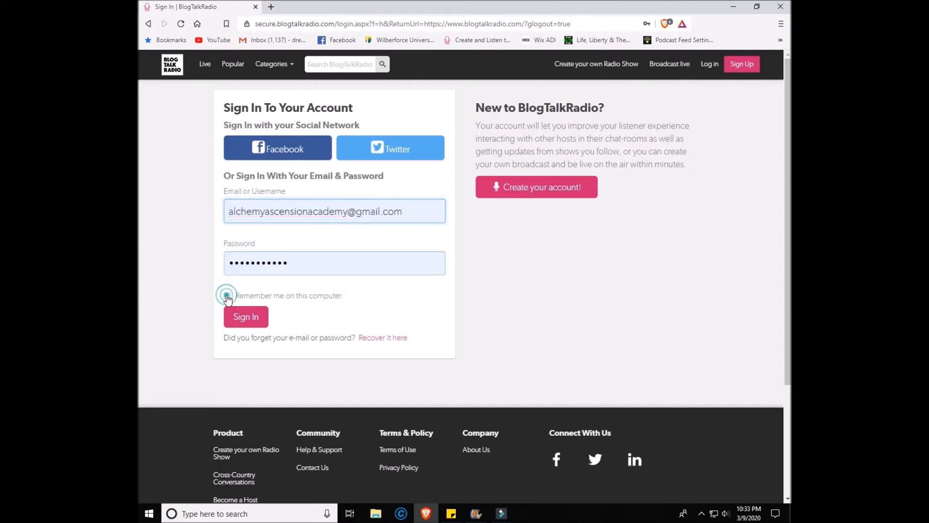
click(251, 324)
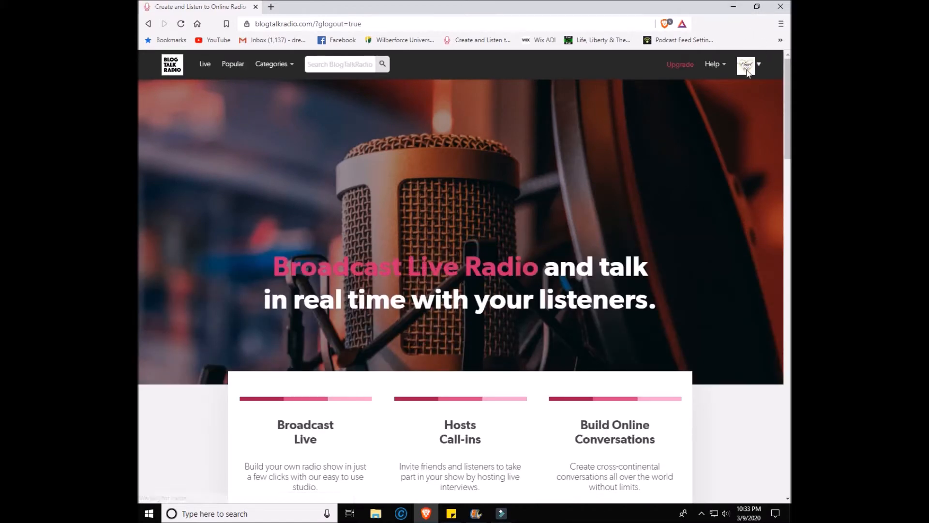
Step: Start creating a new episode and choose Upload as the way to create it
mouse_move(746, 70)
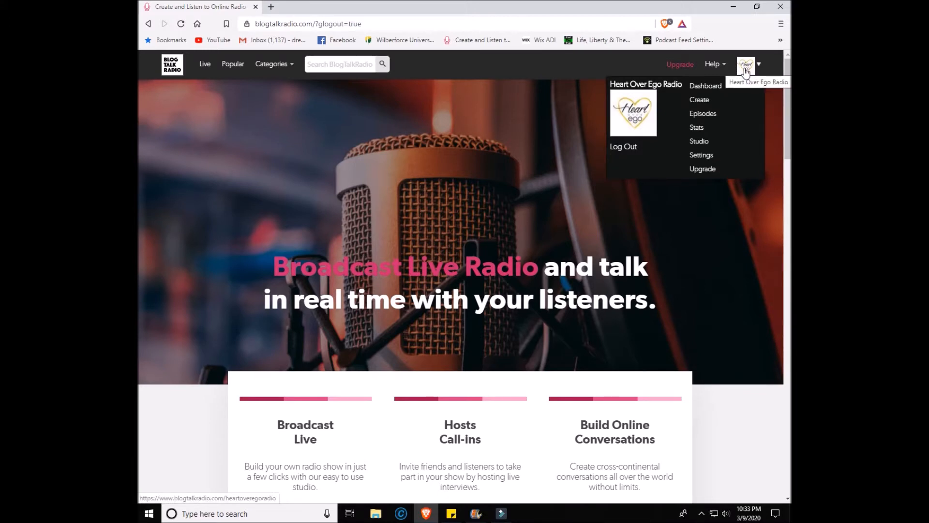
click(705, 104)
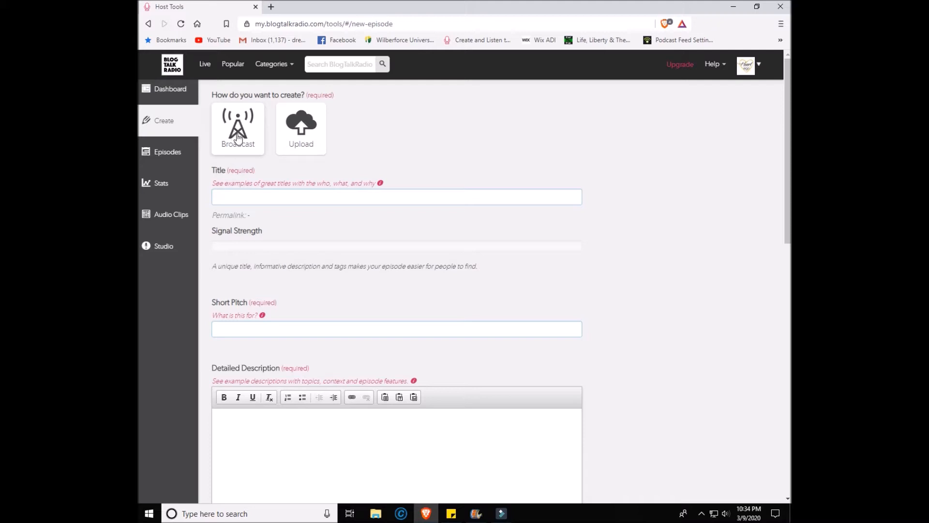
click(307, 142)
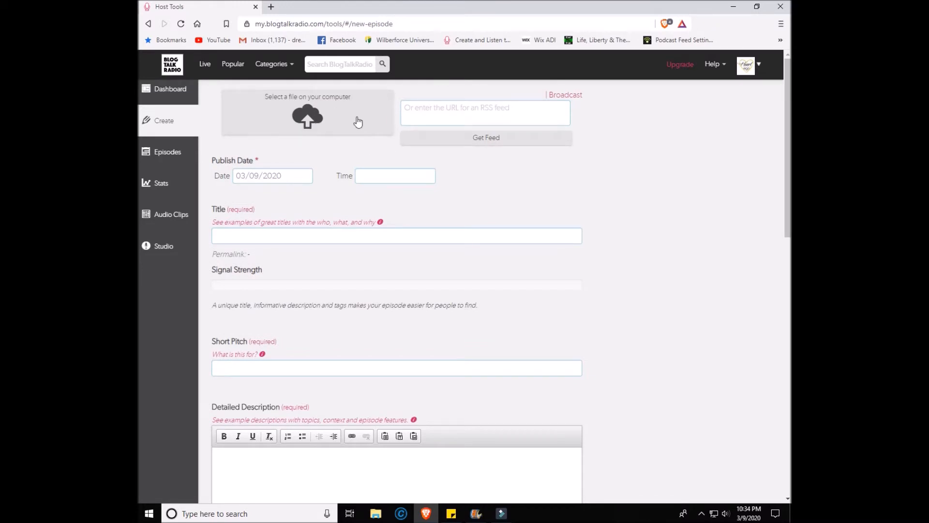
Step: Try to upload the file with the disc icon from the Desktop as the episode audio
click(305, 118)
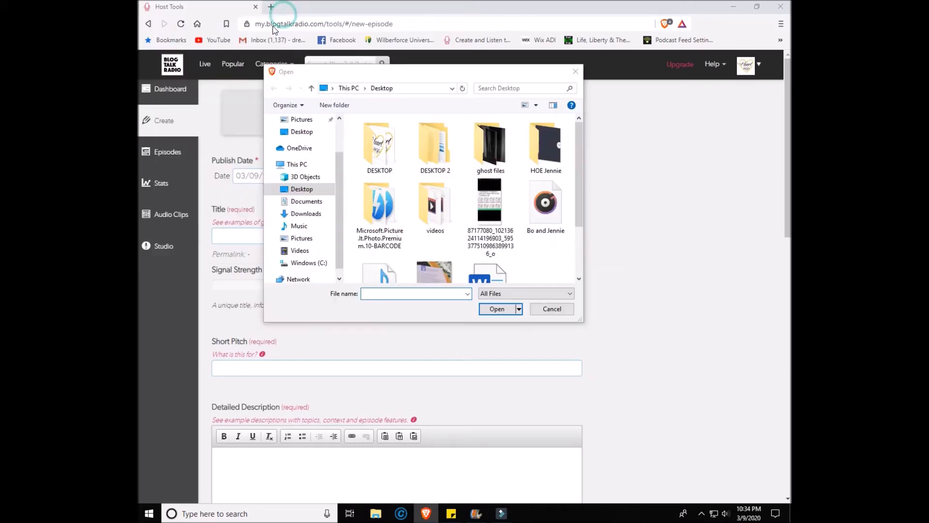
drag(348, 73, 433, 65)
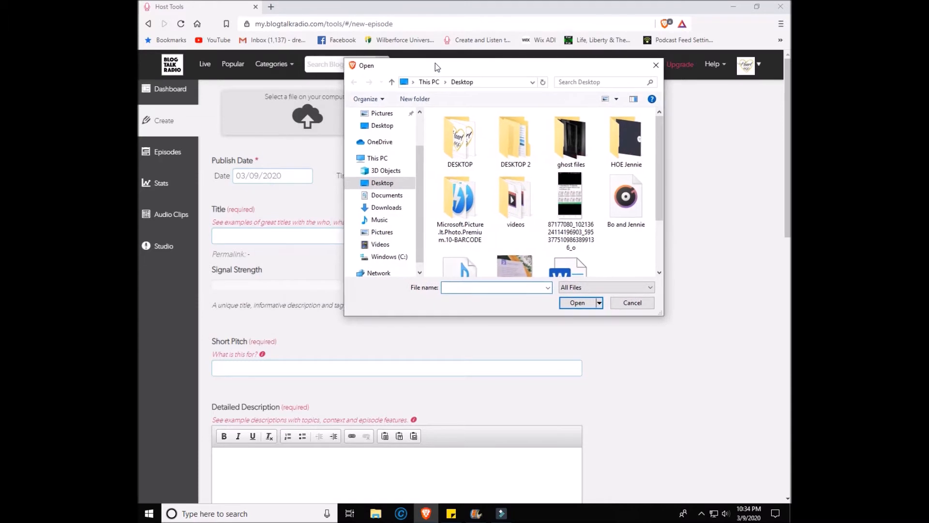
click(634, 211)
click(580, 304)
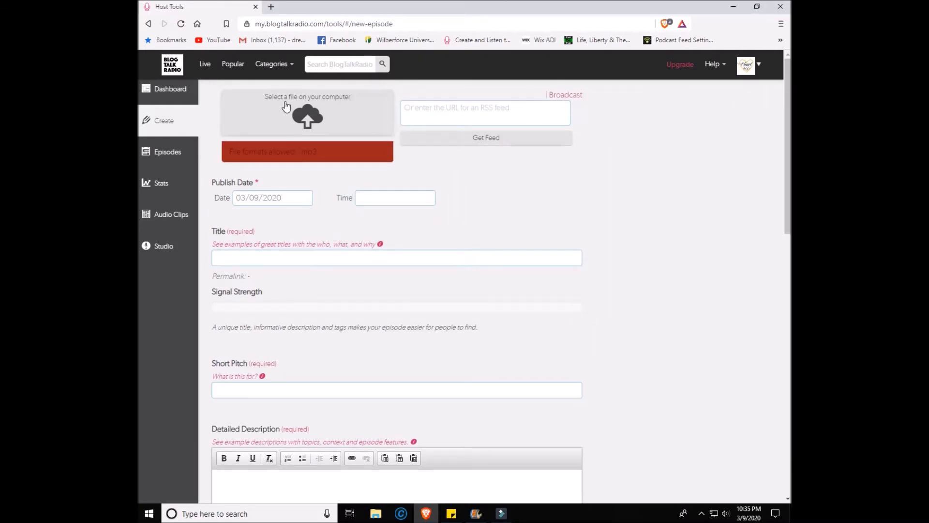
Step: Upload the MP3 file "Hypnosis Audio-Stop Smoking Now and Forever-25" from the Desktop as the episode audio
click(304, 117)
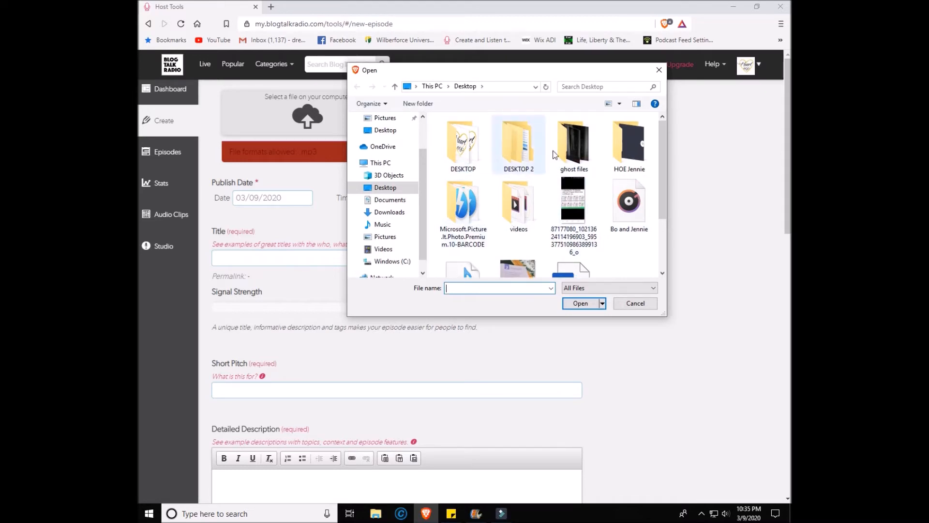
click(662, 220)
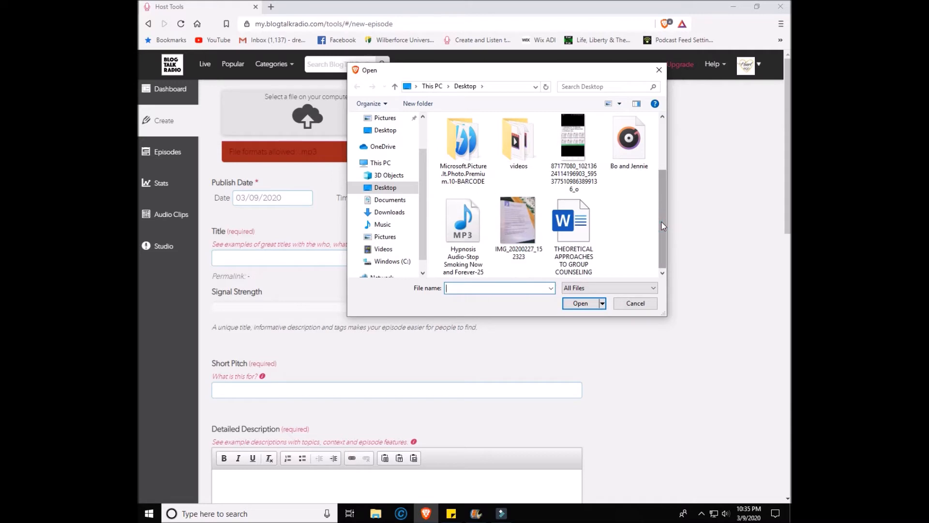
click(471, 227)
click(582, 303)
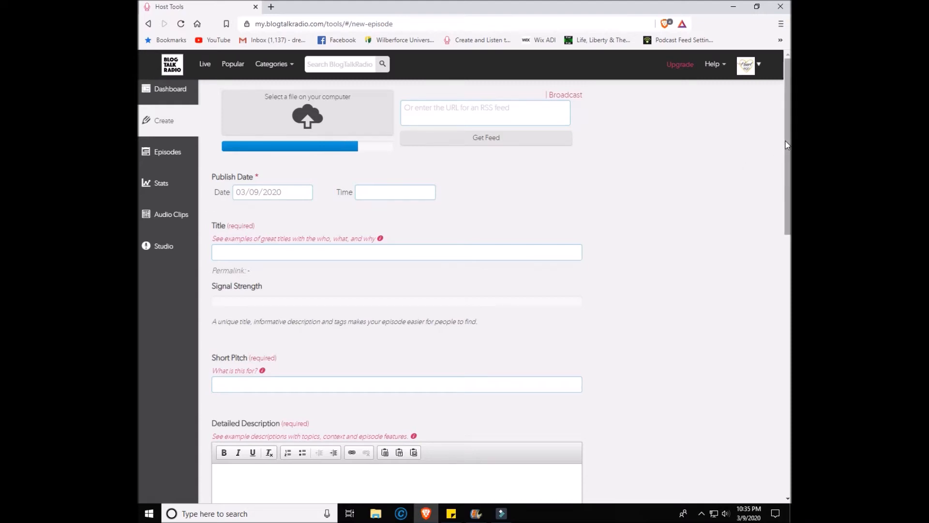
mouse_move(785, 140)
mouse_down()
mouse_move(789, 158)
mouse_move(787, 139)
mouse_up()
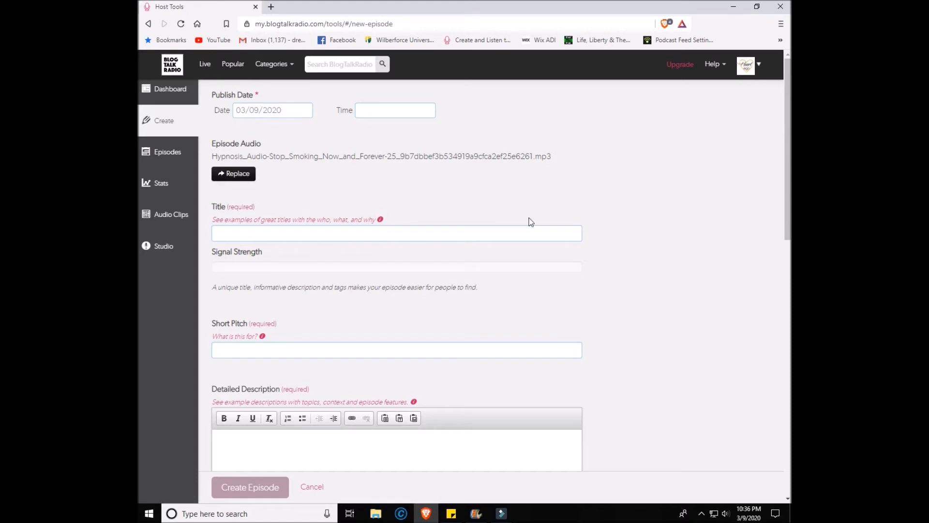
Step: Set the episode's publish time to 11:00 PM and enter "Test upload number 1" as its title
click(409, 112)
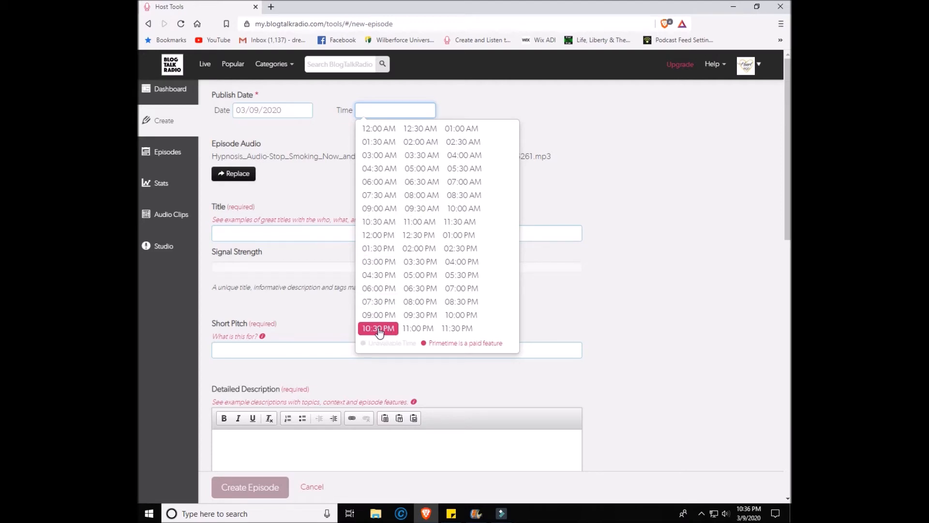
click(416, 329)
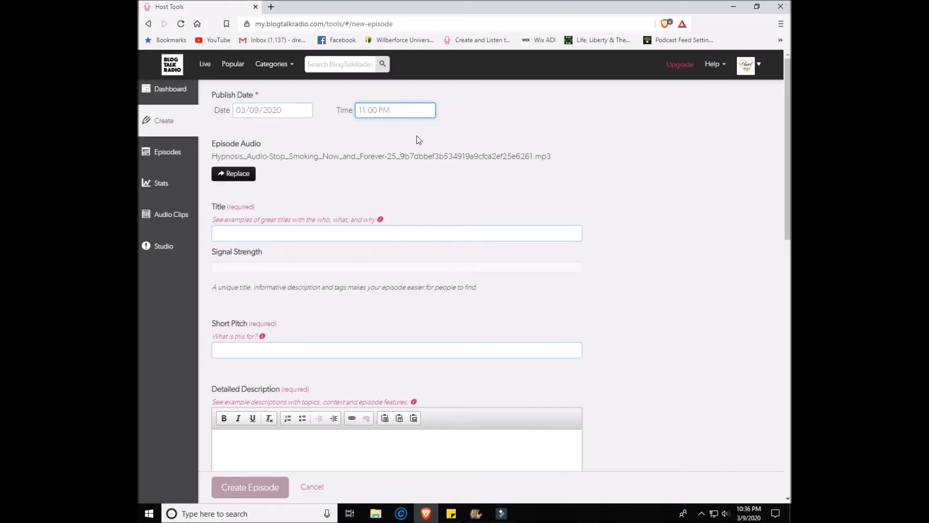
drag(787, 138, 791, 174)
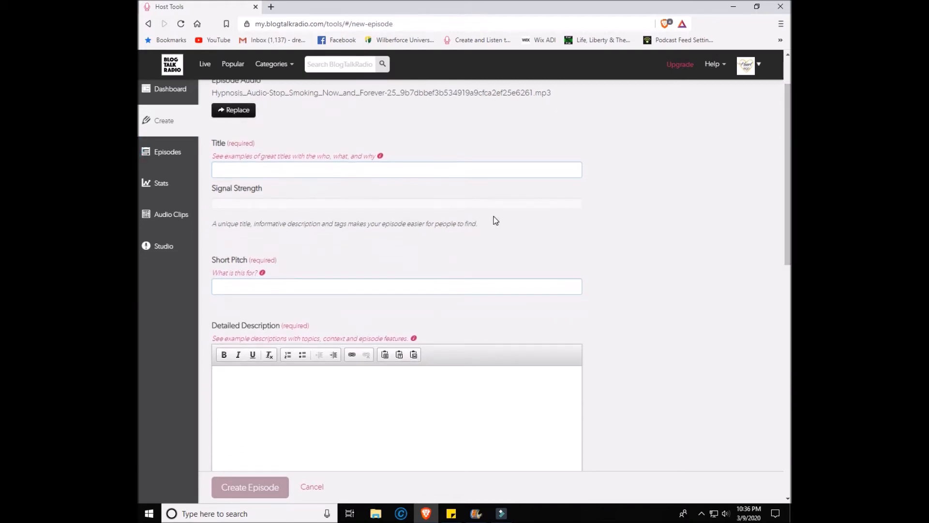
click(448, 172)
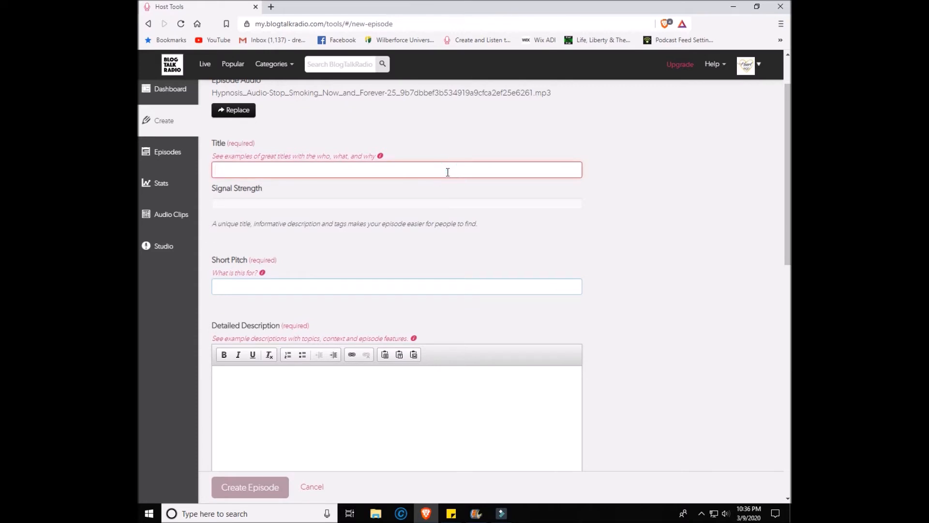
text(Test upload numbewr 1)
key(BackSpace)
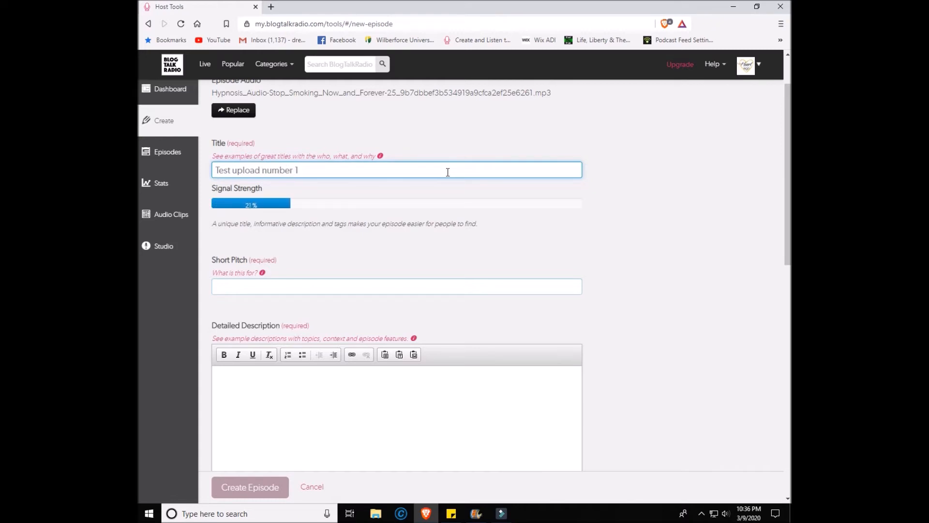
click(753, 186)
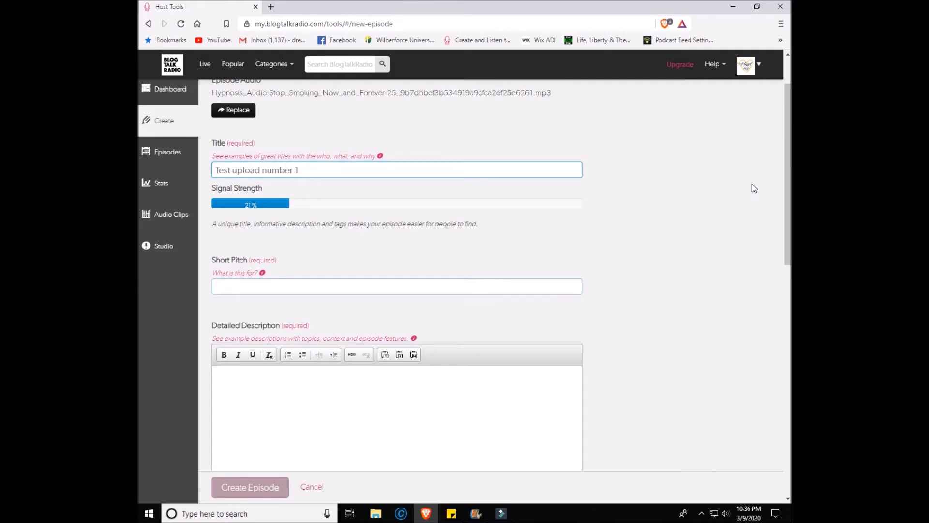
Step: Enter "tutorial for uploading episodes" as the episode's short pitch
drag(784, 174, 780, 129)
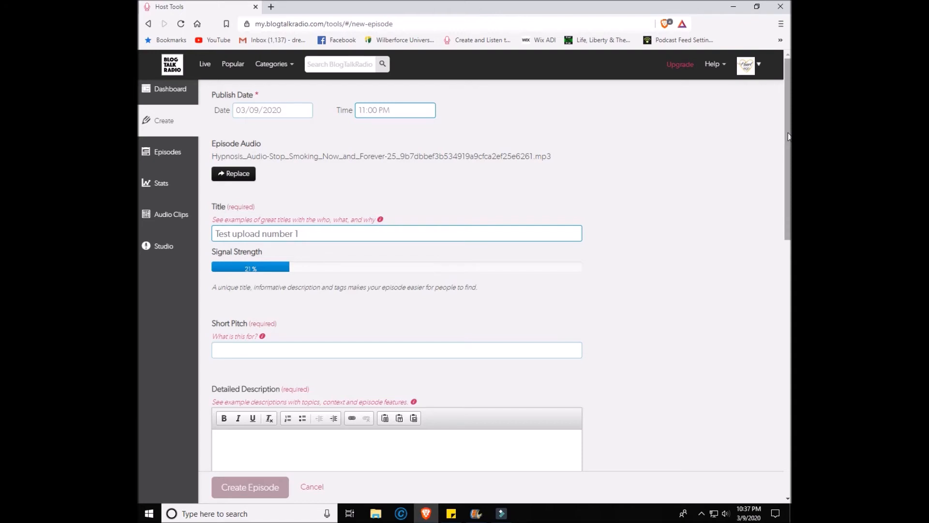
drag(786, 139, 786, 167)
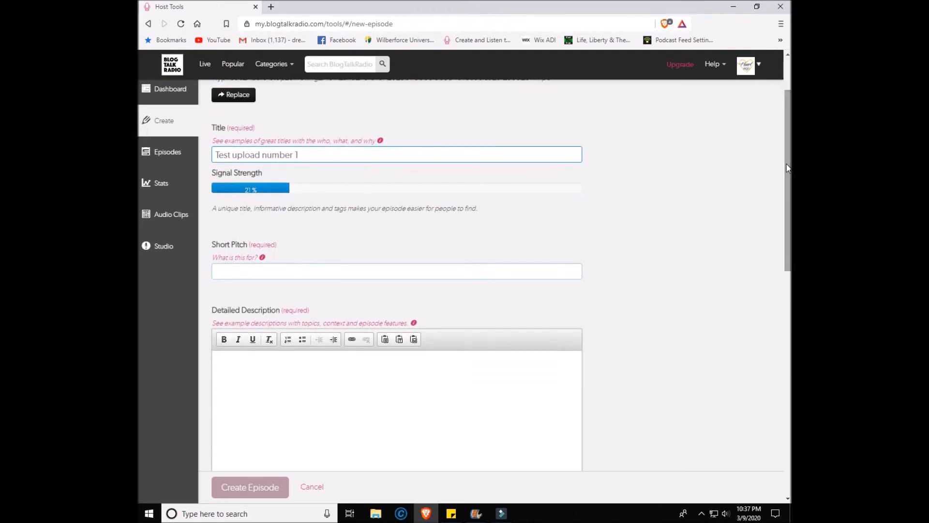
click(302, 269)
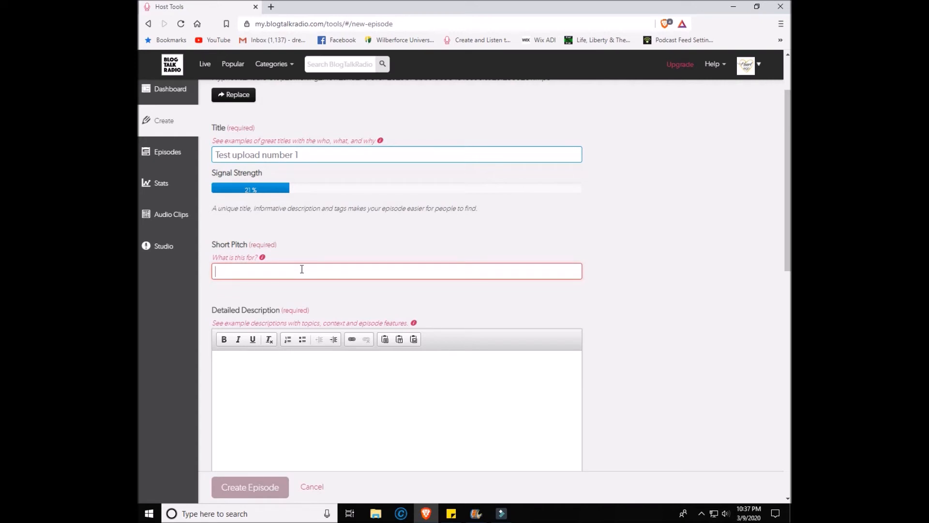
text(tut)
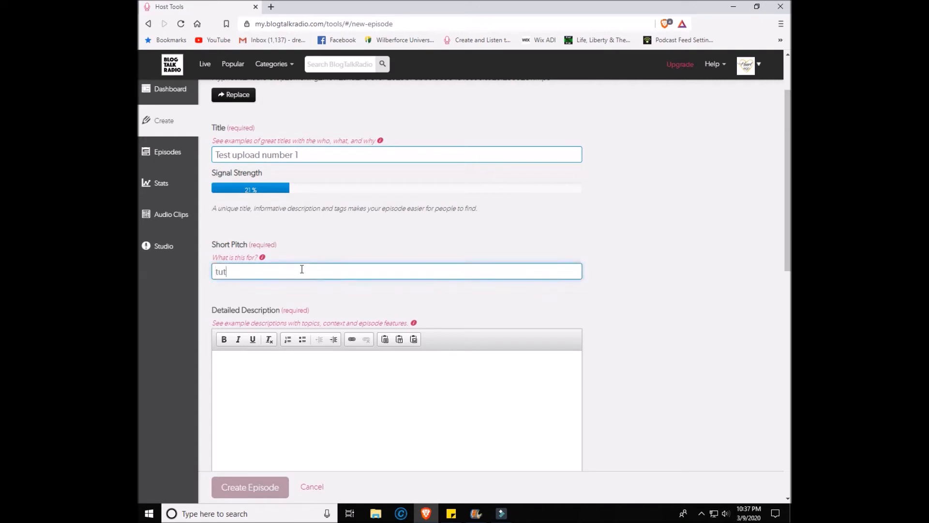
text(orial for uploading episodes)
Step: Copy the short pitch text "tutorial for uploading episodes" into the detailed description
click(338, 378)
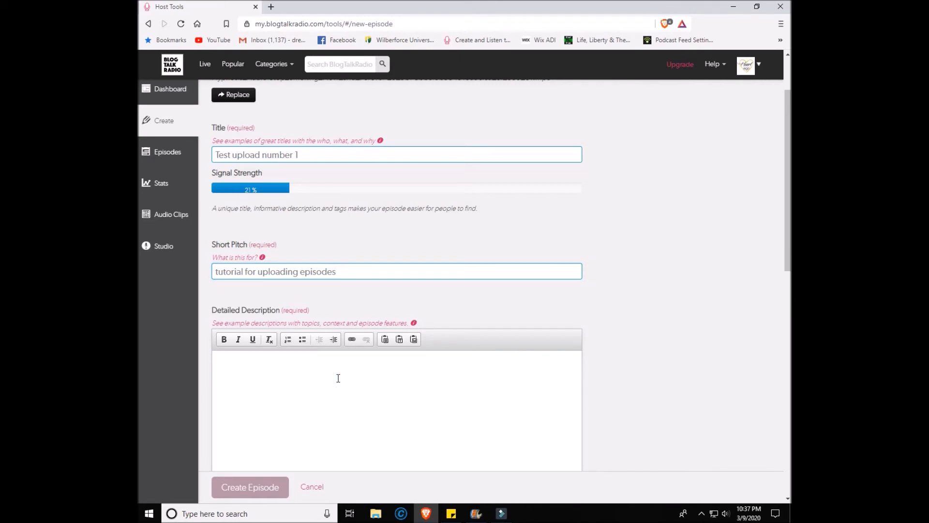
click(338, 378)
click(245, 358)
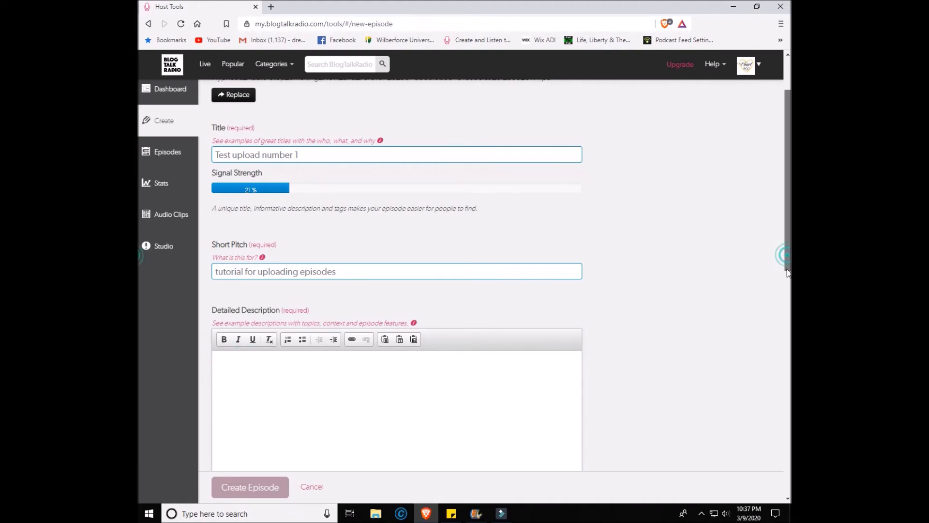
scroll(784, 257, down, 2)
click(354, 305)
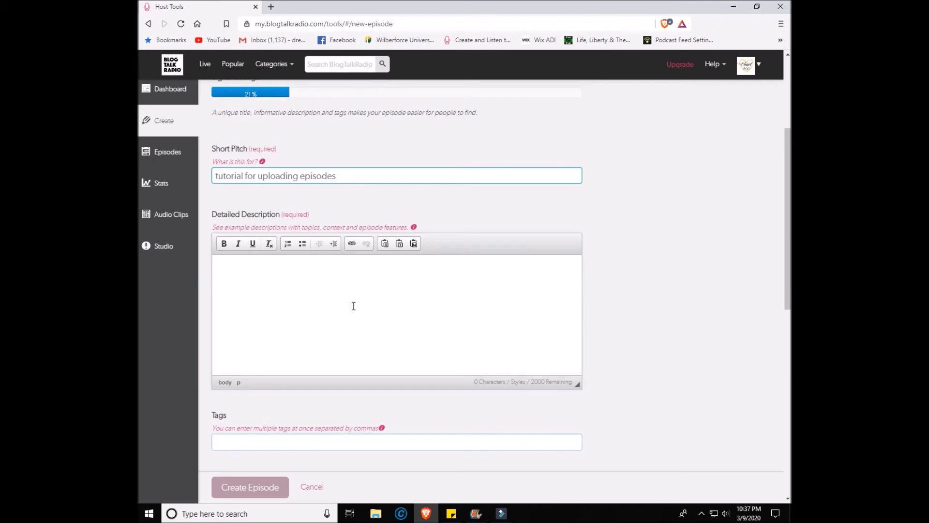
click(340, 179)
drag(256, 177, 216, 179)
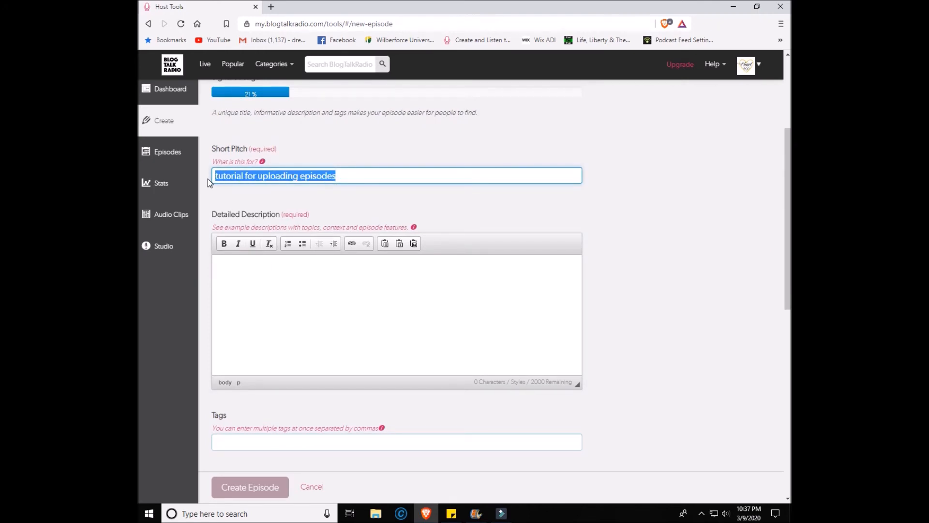
click(249, 269)
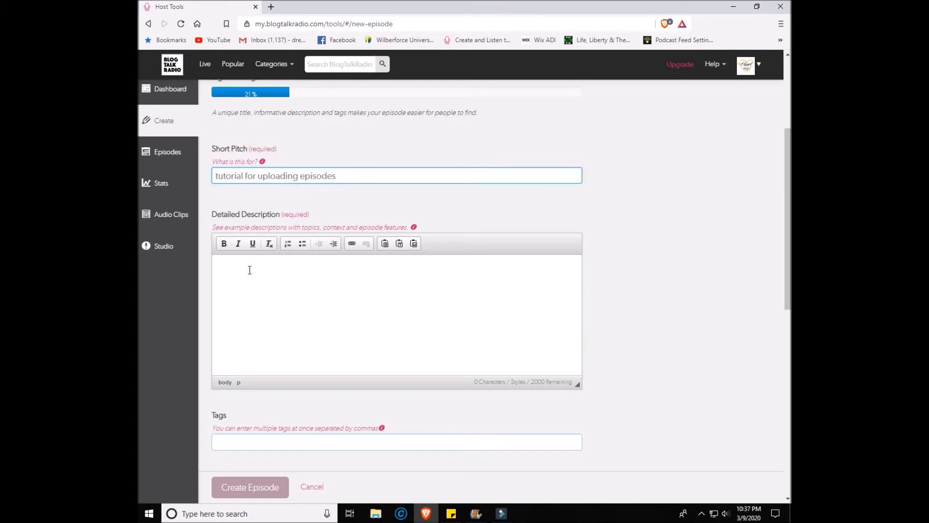
text(tutorial for uploading episodes)
Step: Extend the detailed description with several lines of random placeholder characters, ending with "mcnvnxcvksn"
text(daskjg'kjhgldjahg'df)
key(Return)
text(k';ljafg[jkdfaljkhg'dfkjh' b l;gsfkh;lksd';lhk';gl)
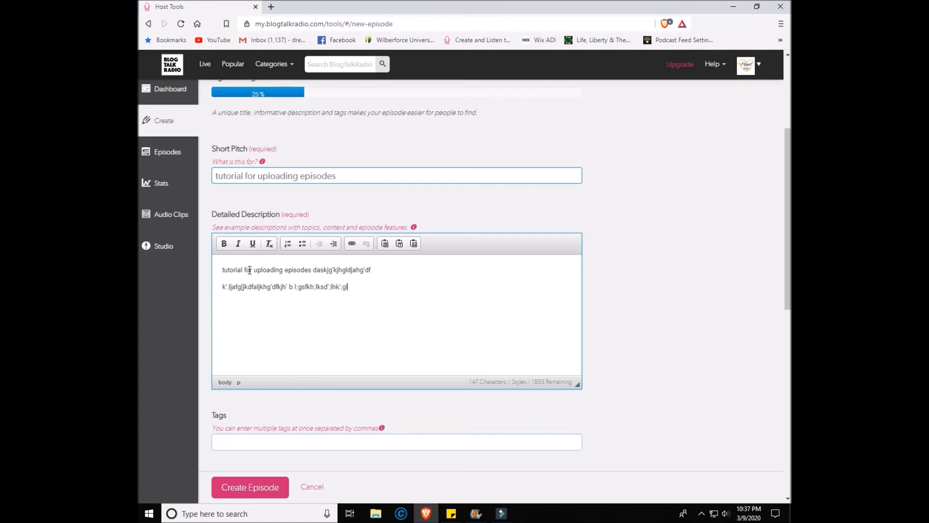
text(hk)
key(Return)
key(Return)
text(a.,jsgmnv;asfnb;klfnd;blkjna kljsadrijaiorjgirj )
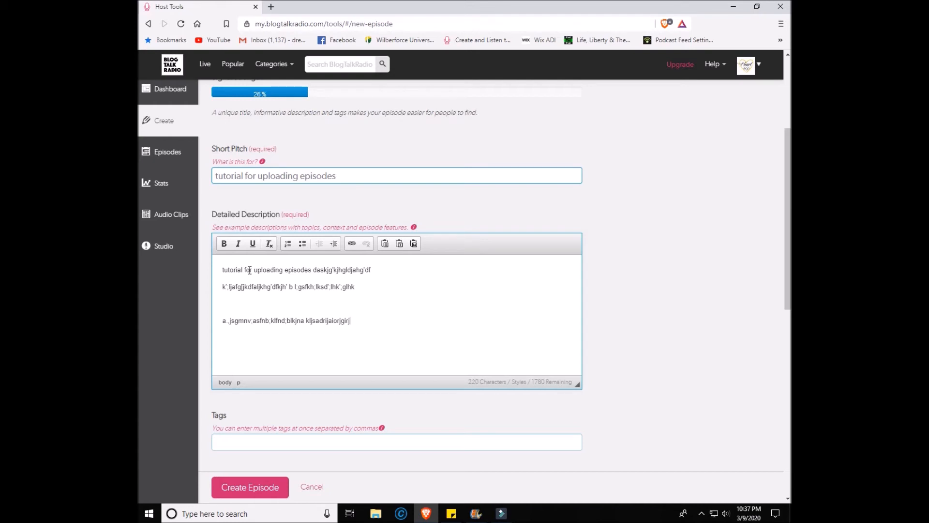
text(mcnvnxcvksn)
Step: Enter "Tutorials" as a tag for the episode
scroll(778, 334, down, 2)
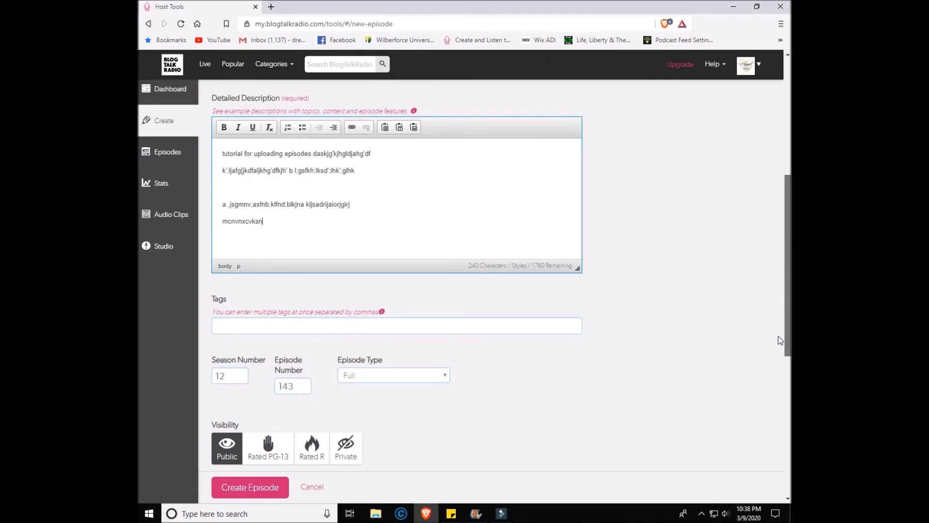
click(516, 328)
text(Tutorials)
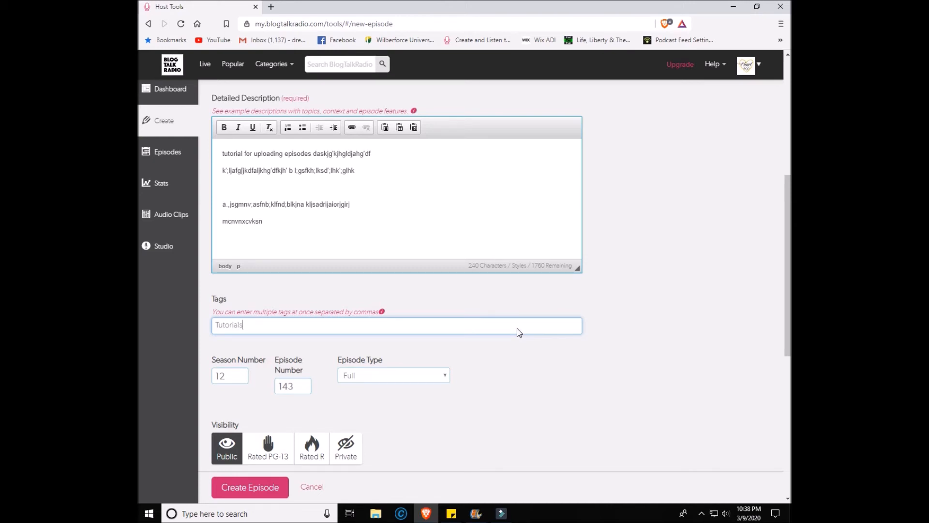
Step: Confirm the "Tutorials" tag and add the tags "uploading", "youcandoit" and "blahblahblah" to the episode
key(Return)
text(uploading)
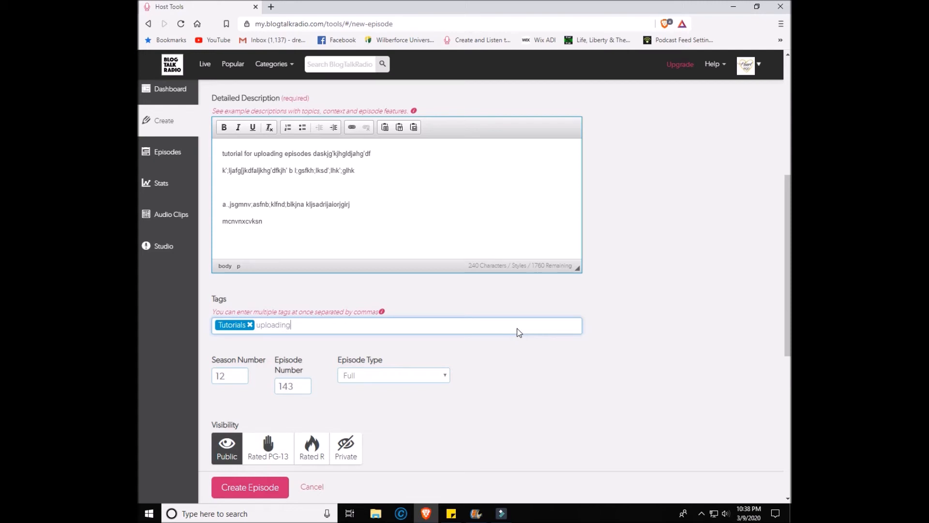
key(Return)
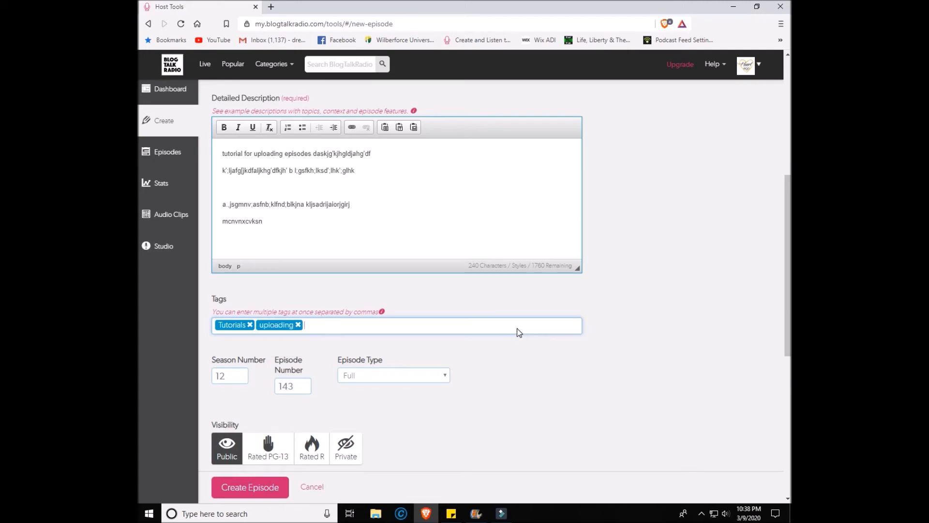
text(youcandoit)
key(Return)
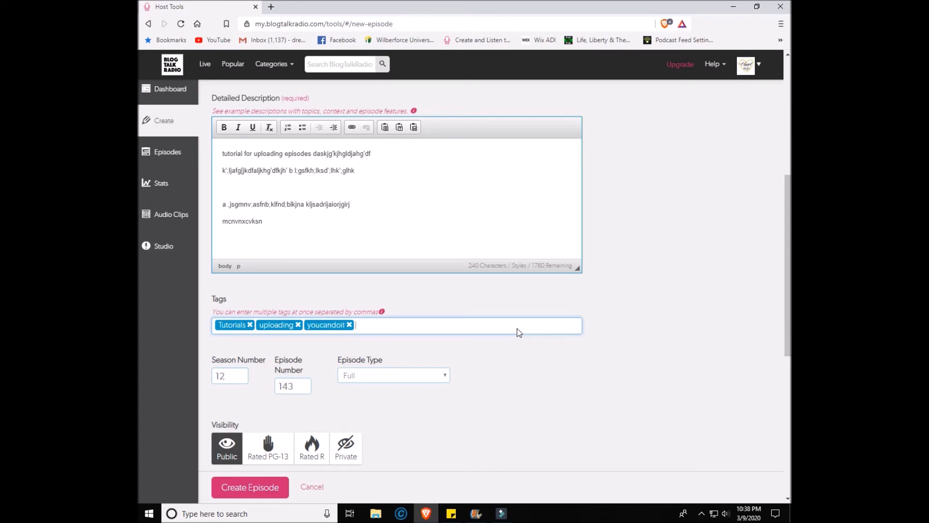
text(blahblahblah)
key(Return)
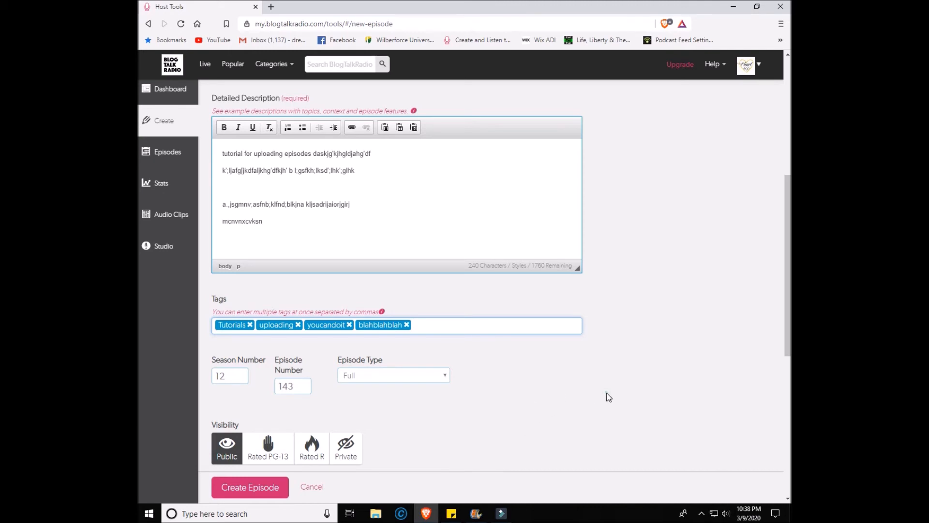
Step: Expand the episode's advanced options to reach the slideshow, startup audio and category settings
scroll(608, 397, down, 1)
scroll(608, 396, down, 3)
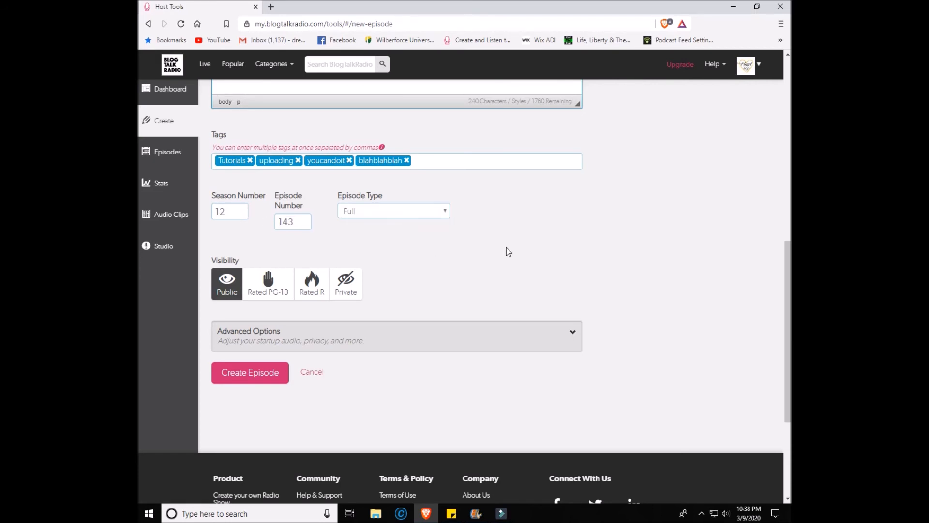
click(478, 266)
click(669, 282)
click(596, 270)
click(573, 334)
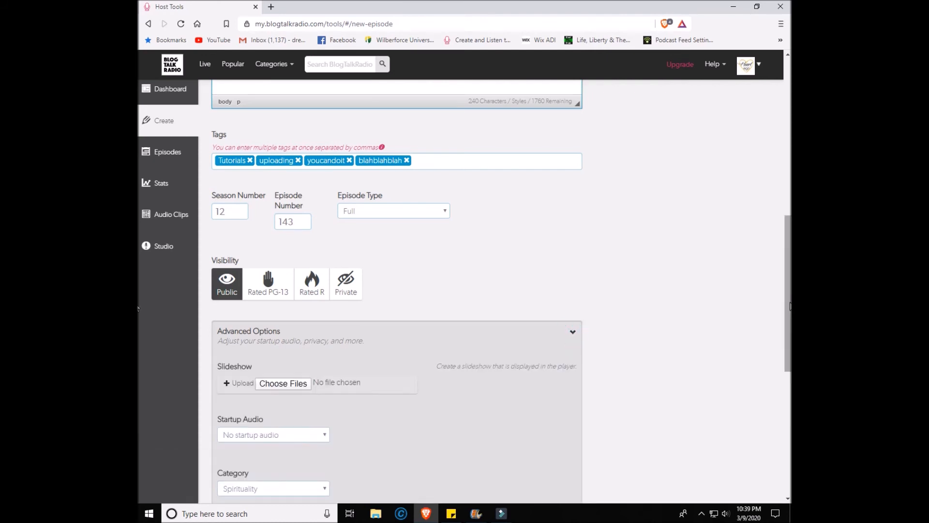
drag(789, 303, 789, 347)
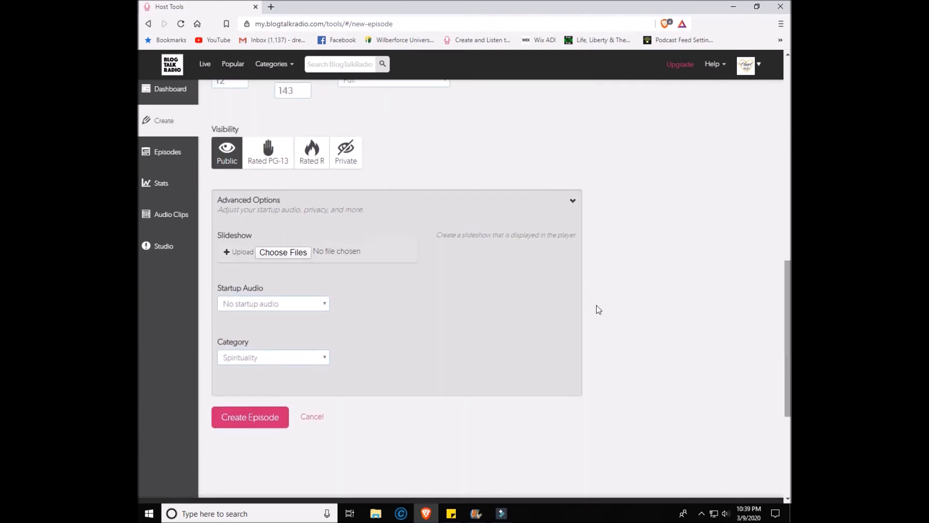
Step: Upload the Heart Over Ego logo image from the DESKTOP folder to the episode's slideshow
click(283, 252)
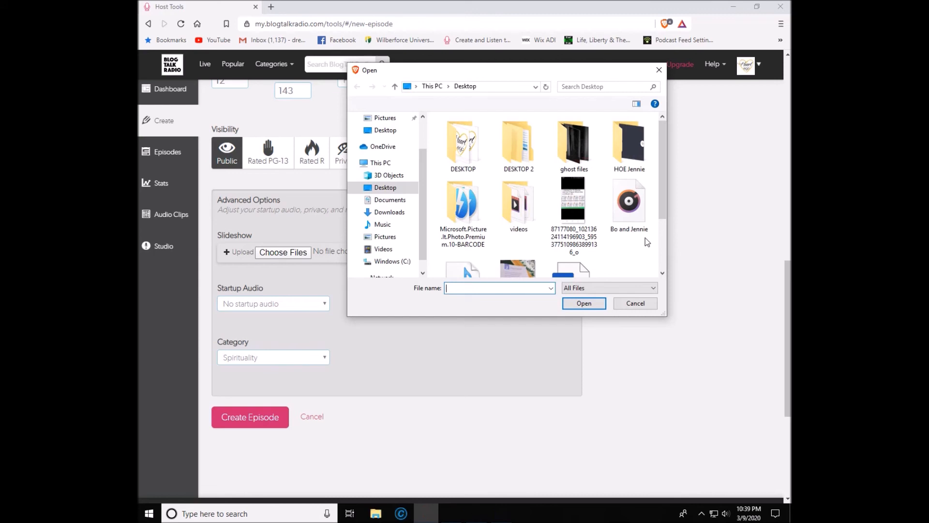
double_click(462, 153)
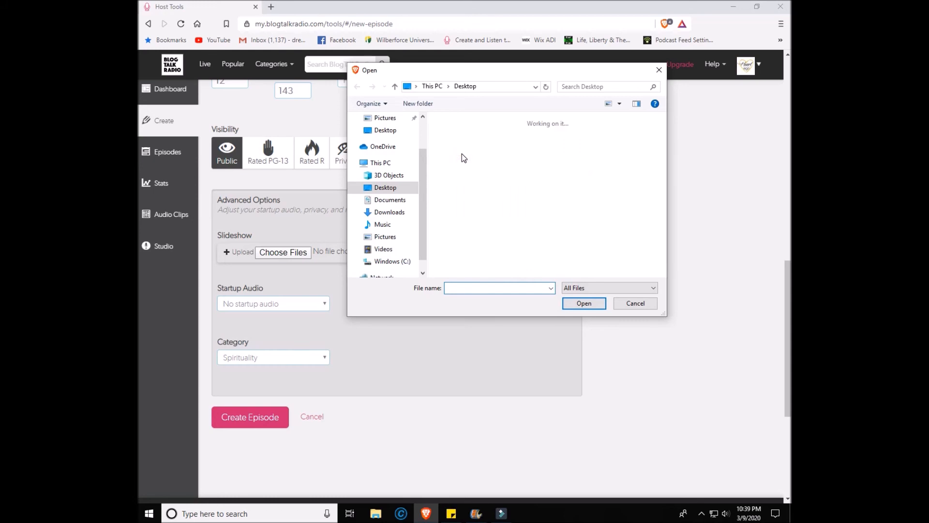
click(662, 234)
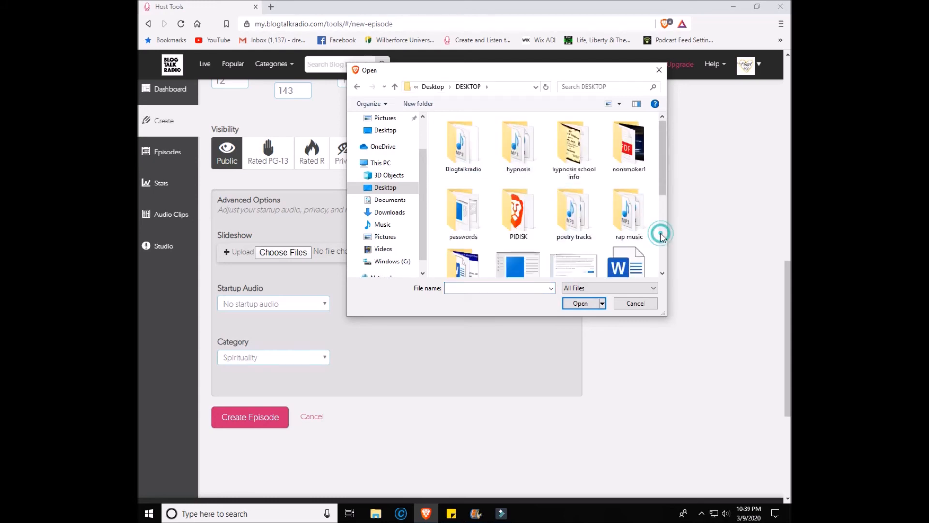
double_click(587, 205)
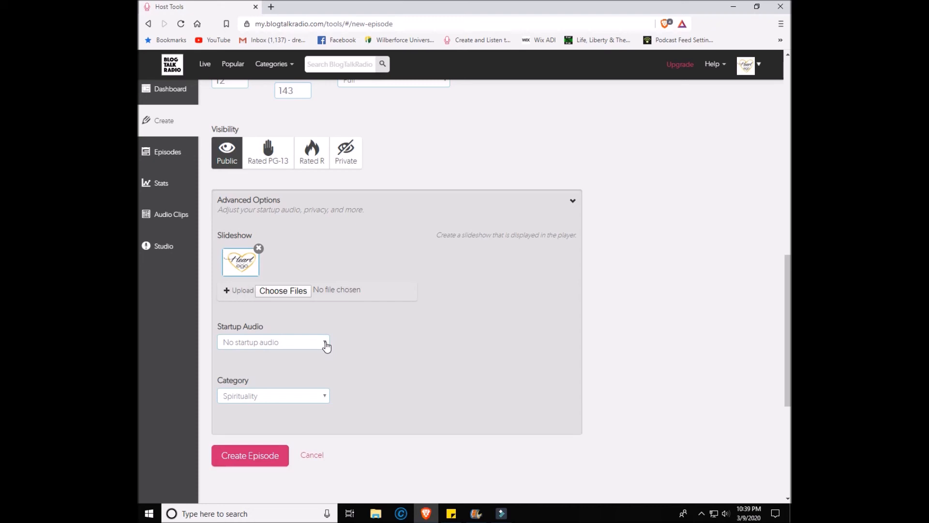
Step: Set the episode's startup audio to "New Everyday Intro"
click(326, 342)
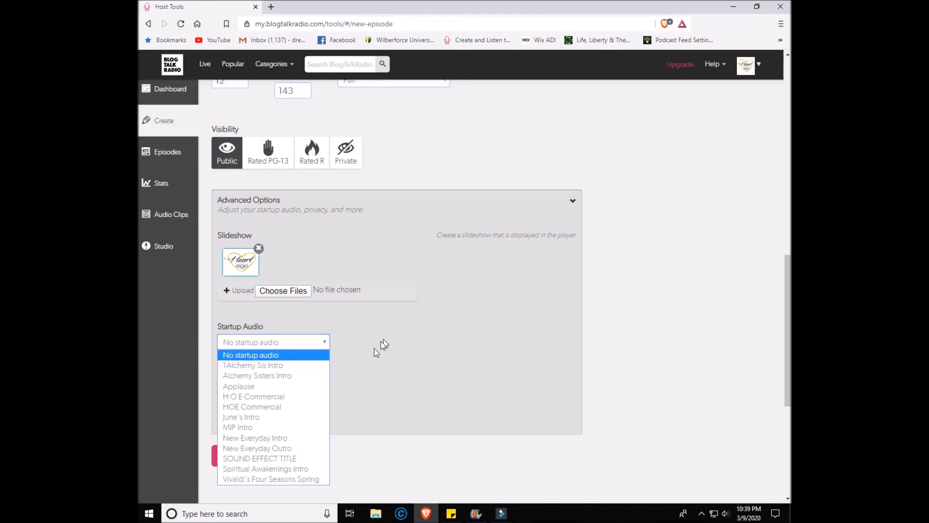
click(786, 324)
scroll(562, 326, down, 2)
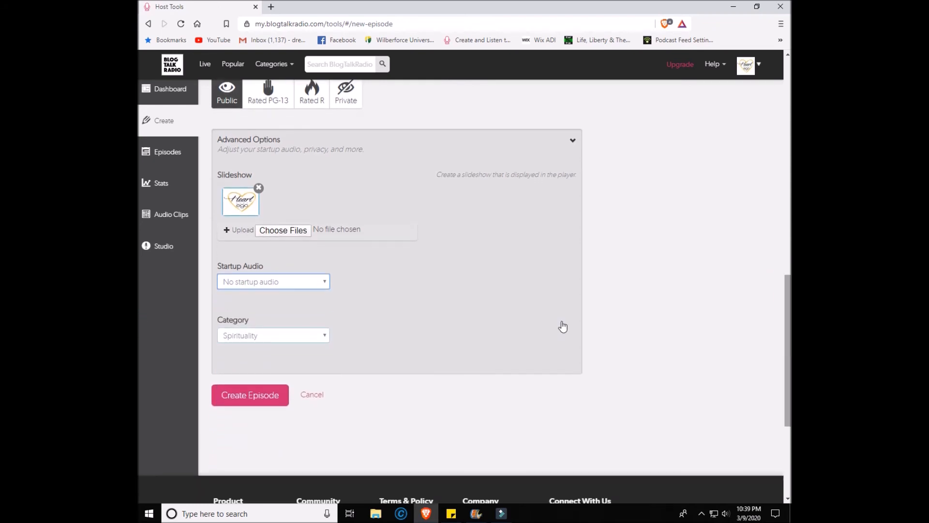
click(325, 284)
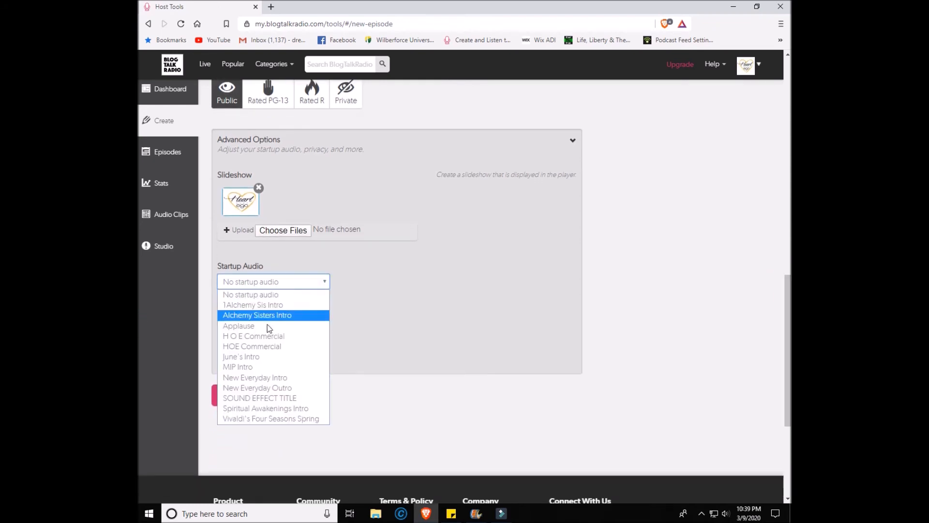
click(264, 378)
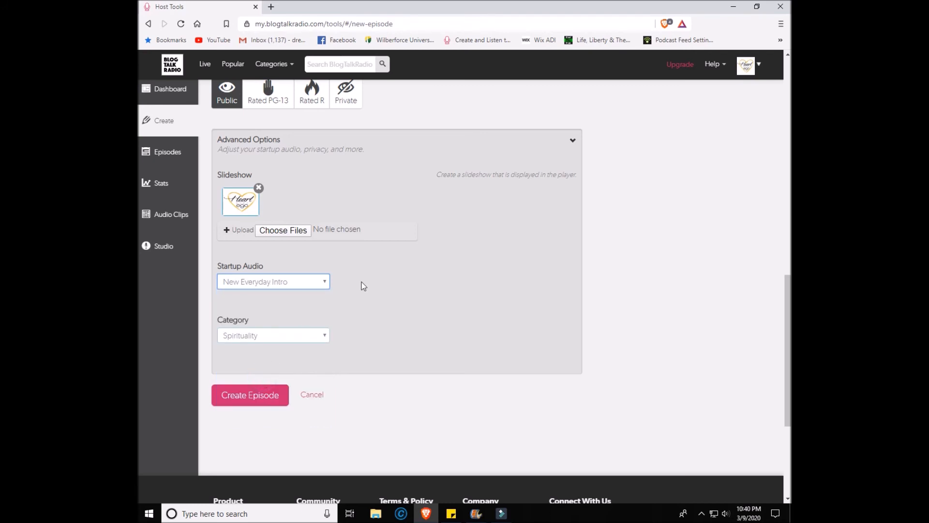
Step: Choose Spirituality as the episode's category and create the episode
click(325, 338)
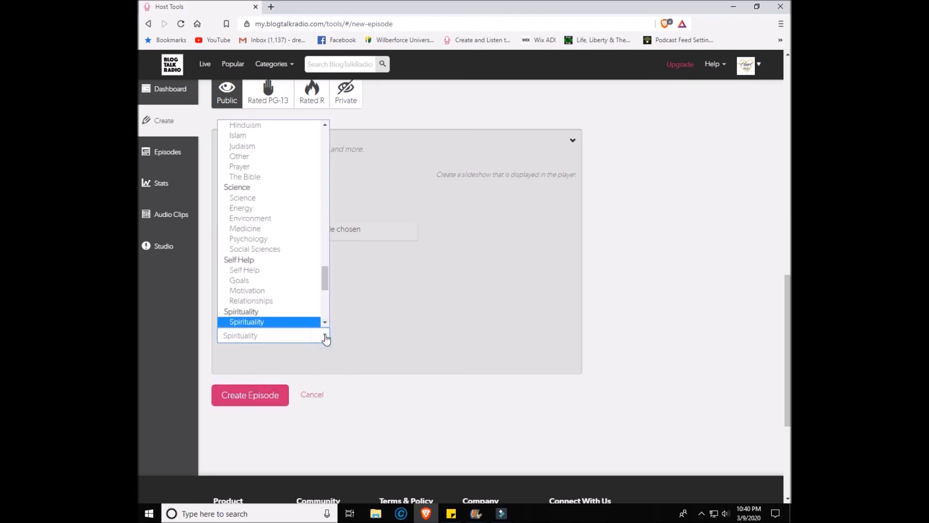
mouse_move(323, 271)
mouse_down()
mouse_move(325, 235)
mouse_move(322, 286)
mouse_up()
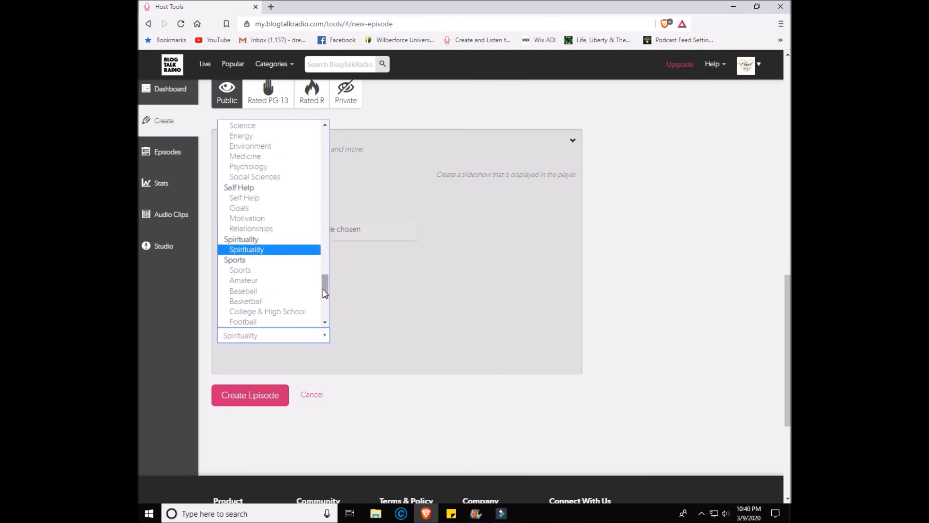
click(253, 249)
click(426, 371)
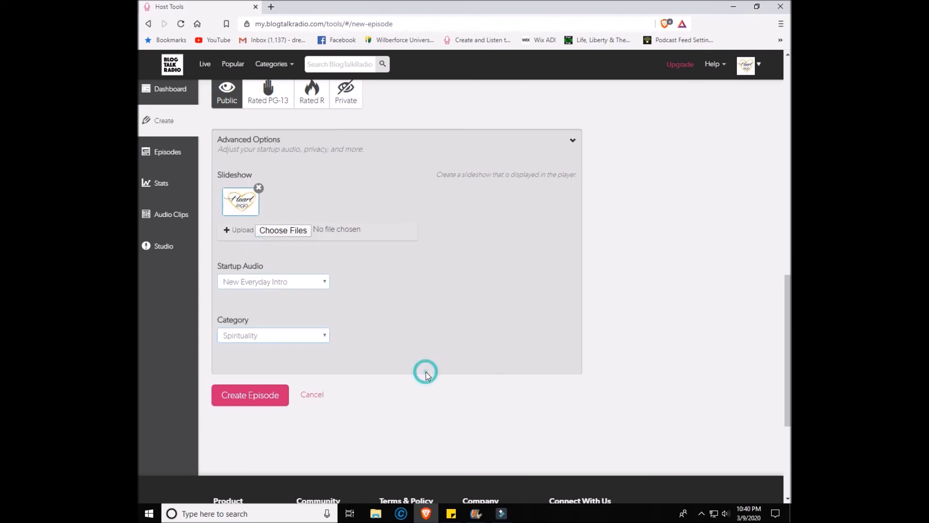
click(264, 403)
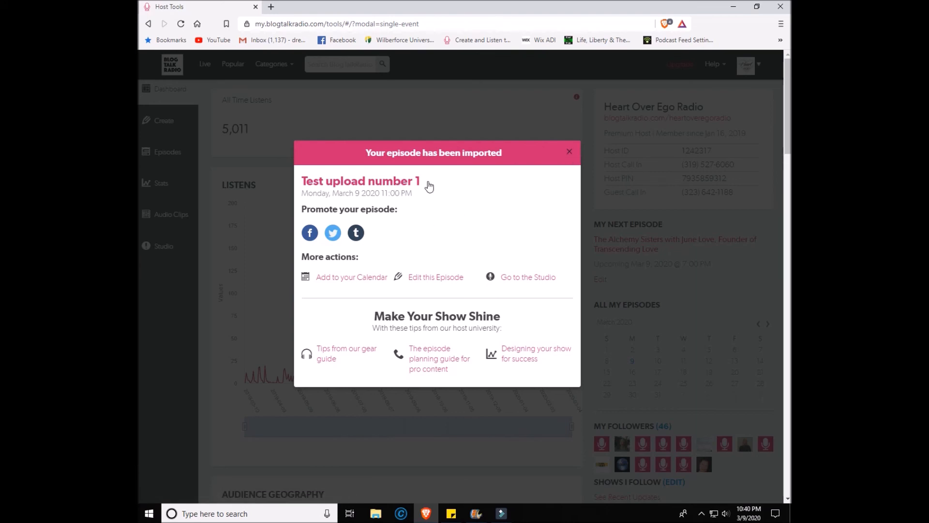
Step: Open the page of the imported episode "Test upload number 1" and review its image, tags, description and time until the show
click(398, 184)
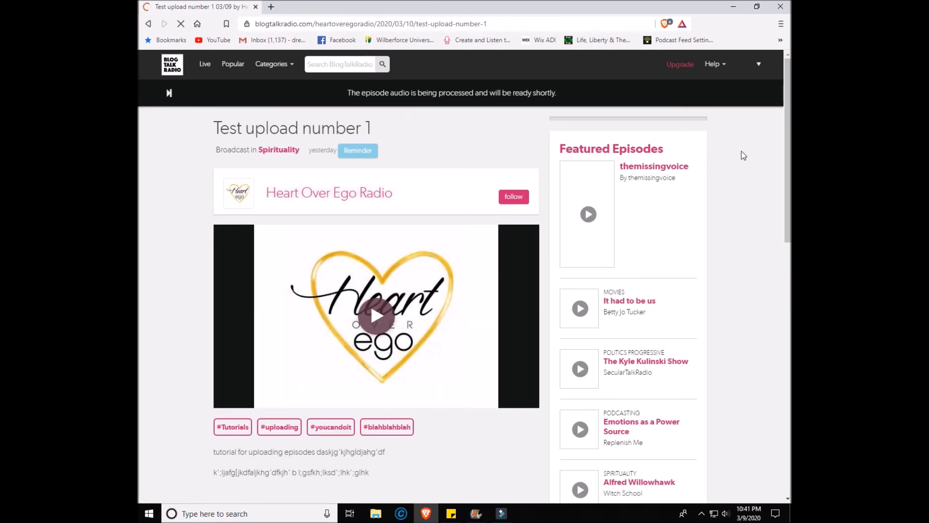
scroll(370, 271, down, 1)
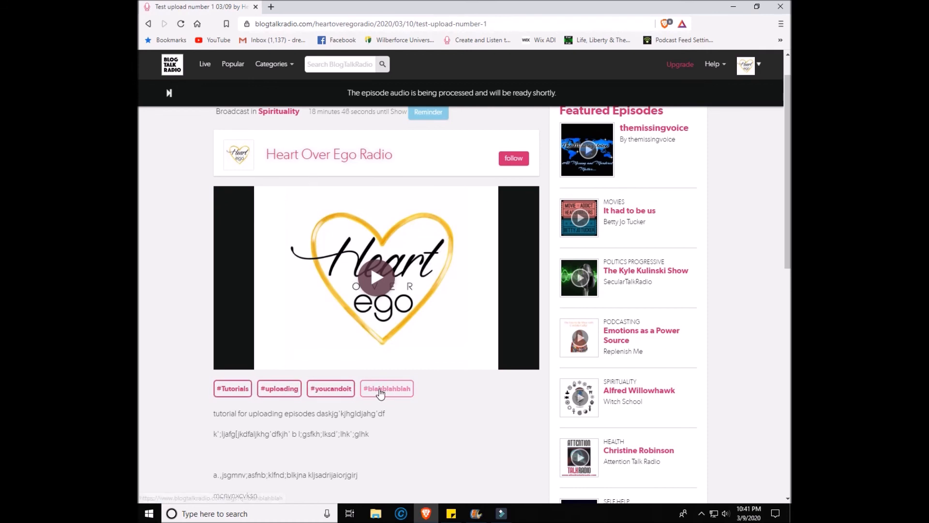
scroll(423, 440, down, 1)
scroll(424, 440, down, 4)
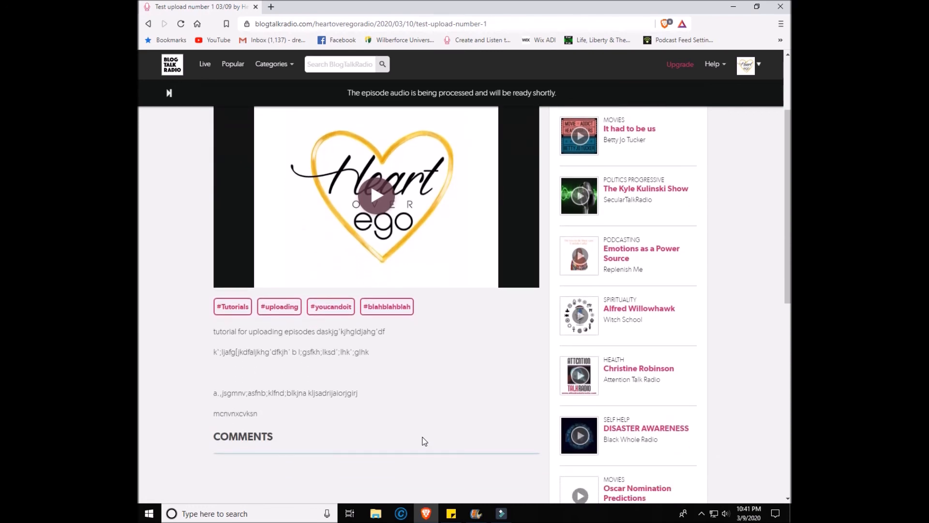
scroll(424, 440, down, 4)
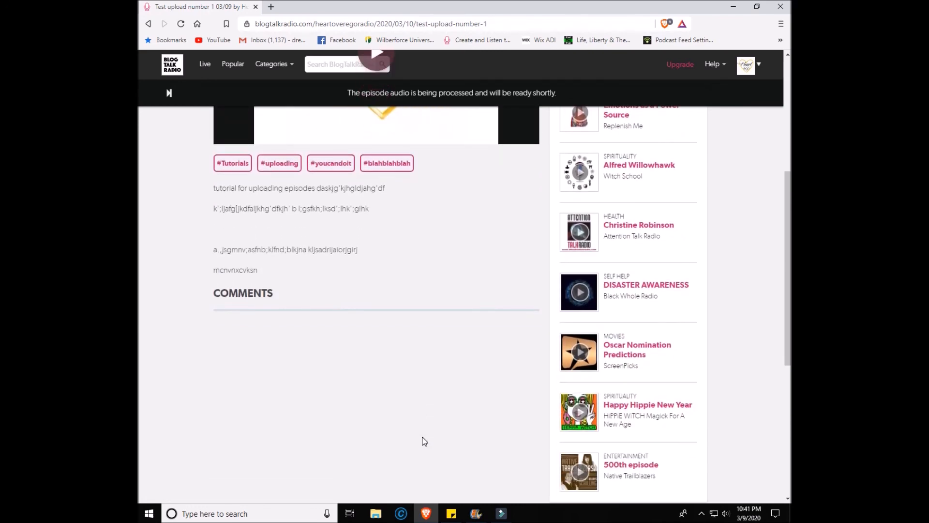
scroll(424, 440, up, 8)
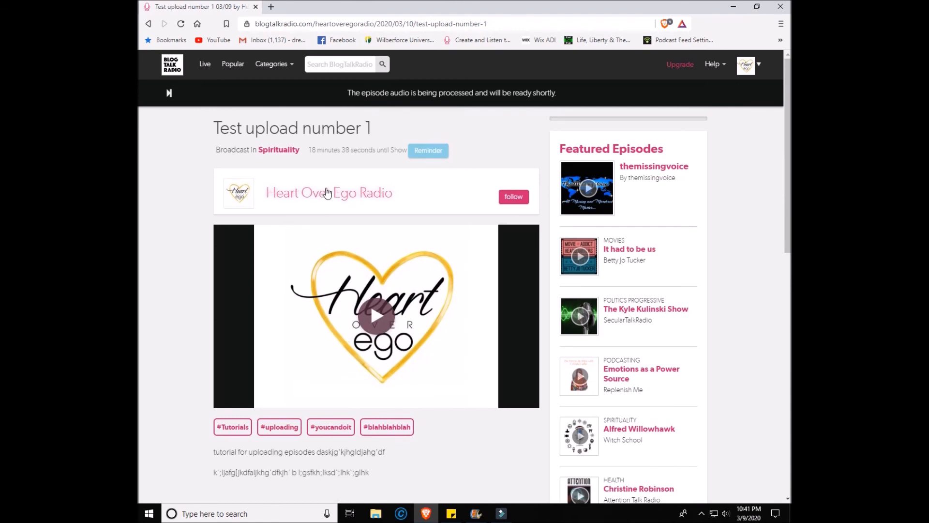
drag(310, 150, 385, 149)
click(477, 152)
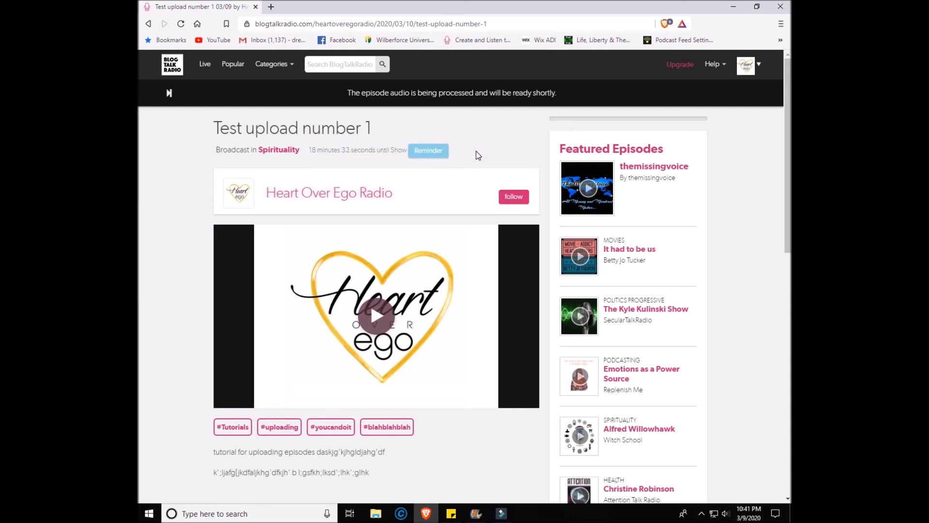